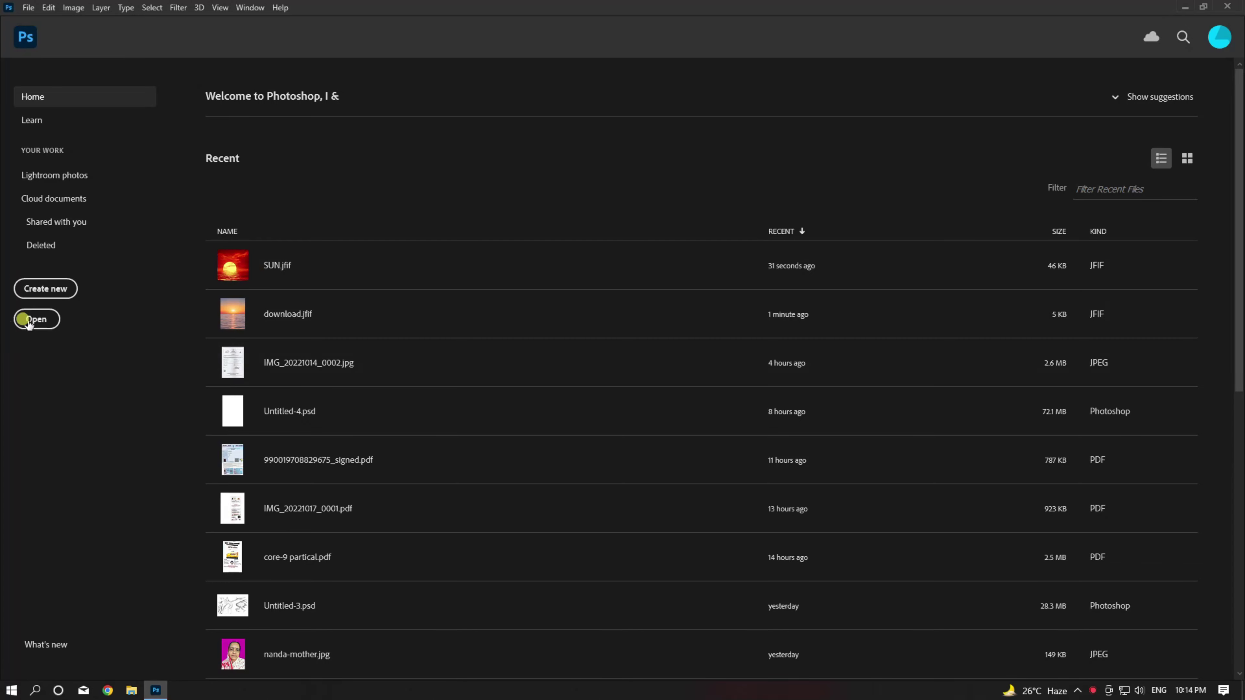
# Open the SUN sunset image from the New folder
pyautogui.click(34, 319)
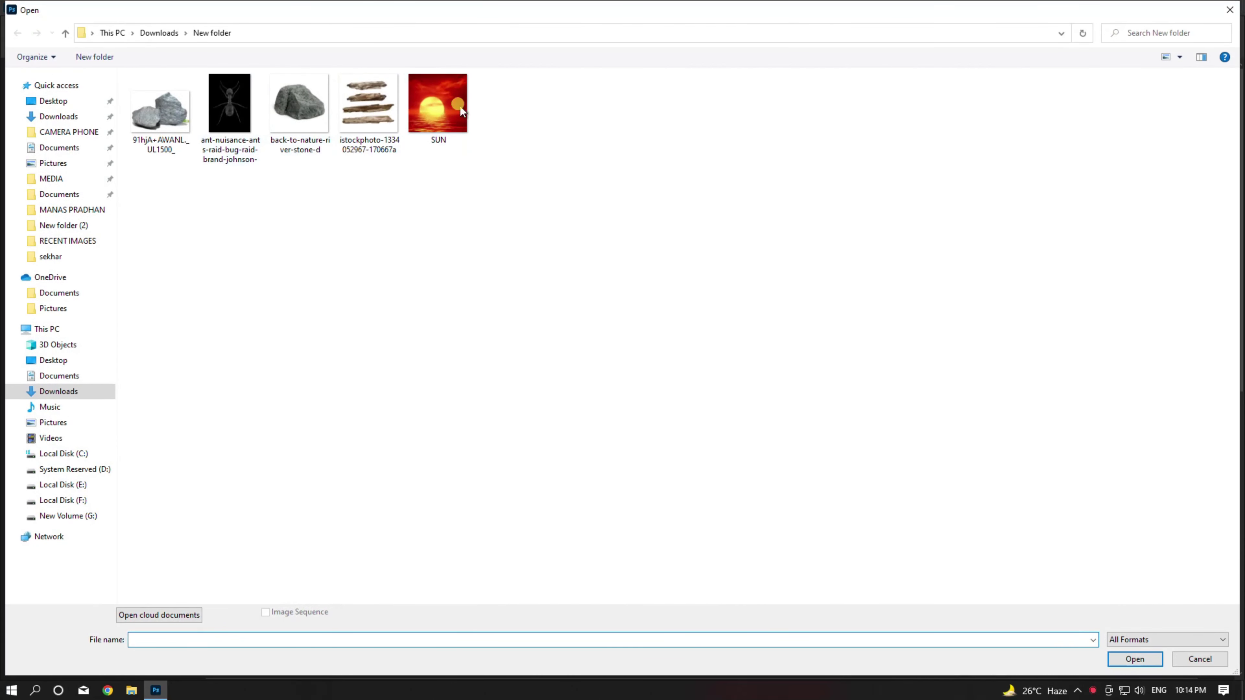
pyautogui.click(432, 107)
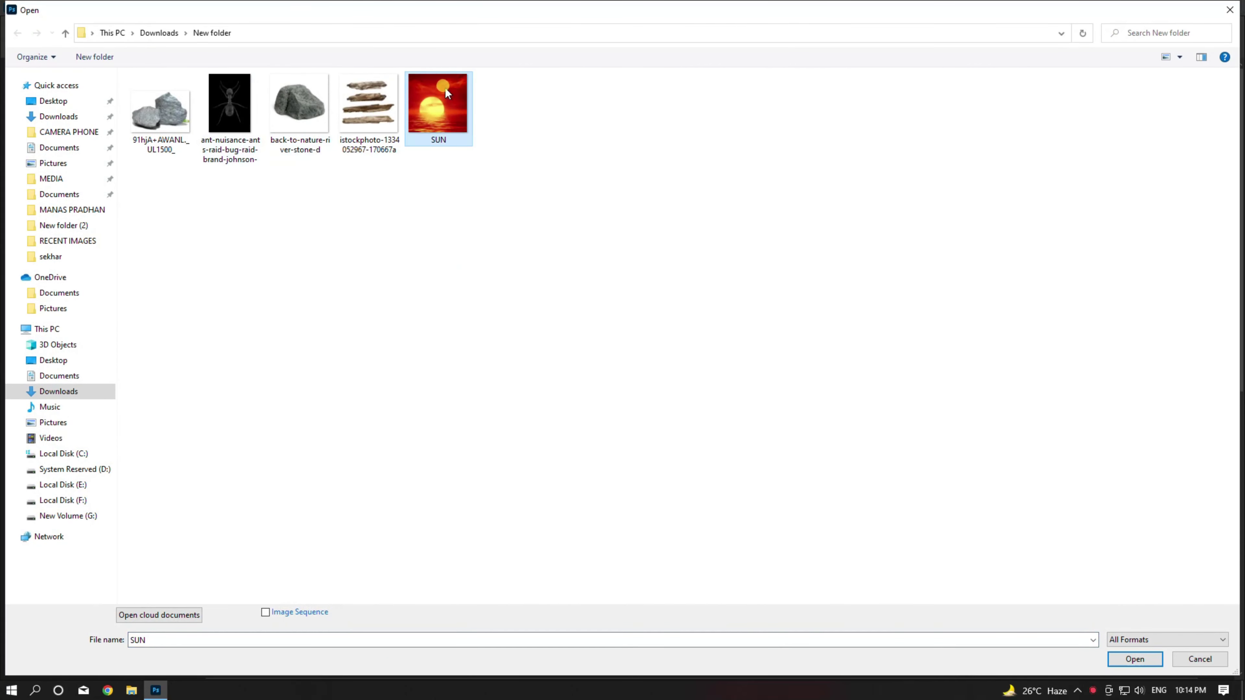
pyautogui.doubleClick(447, 90)
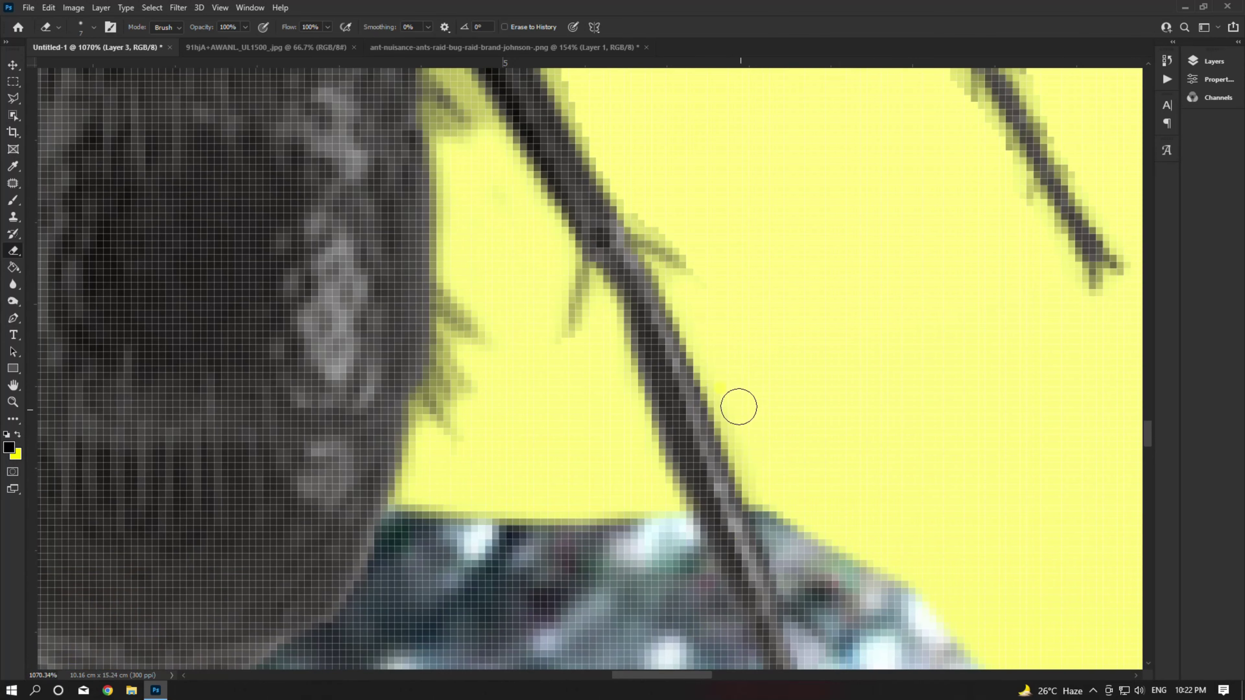
# Erase the olive fringe along the ant's edge and head, then sample red from the sunset
pyautogui.scroll(3, 603, 310)
pyautogui.moveTo(604, 310)
pyautogui.mouseDown()
pyautogui.moveTo(494, 131)
pyautogui.moveTo(550, 300)
pyautogui.moveTo(697, 559)
pyautogui.mouseUp()
pyautogui.moveTo(432, 143); pyautogui.dragTo(530, 259)
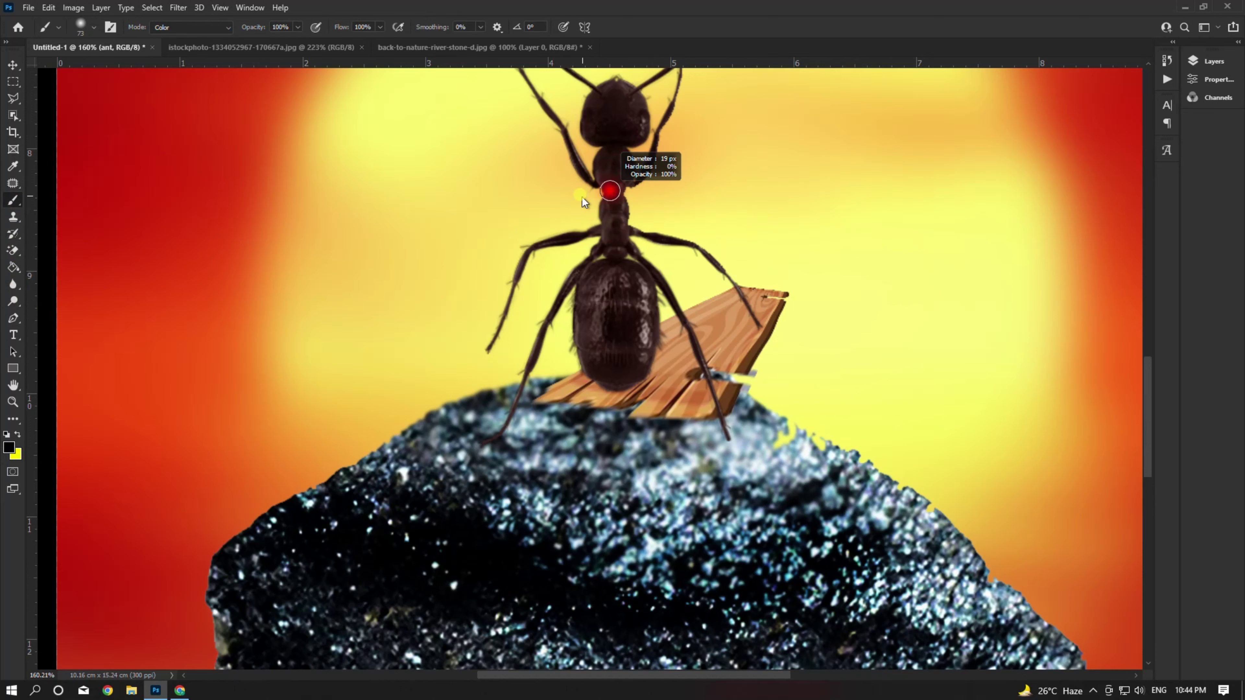
pyautogui.click(13, 166)
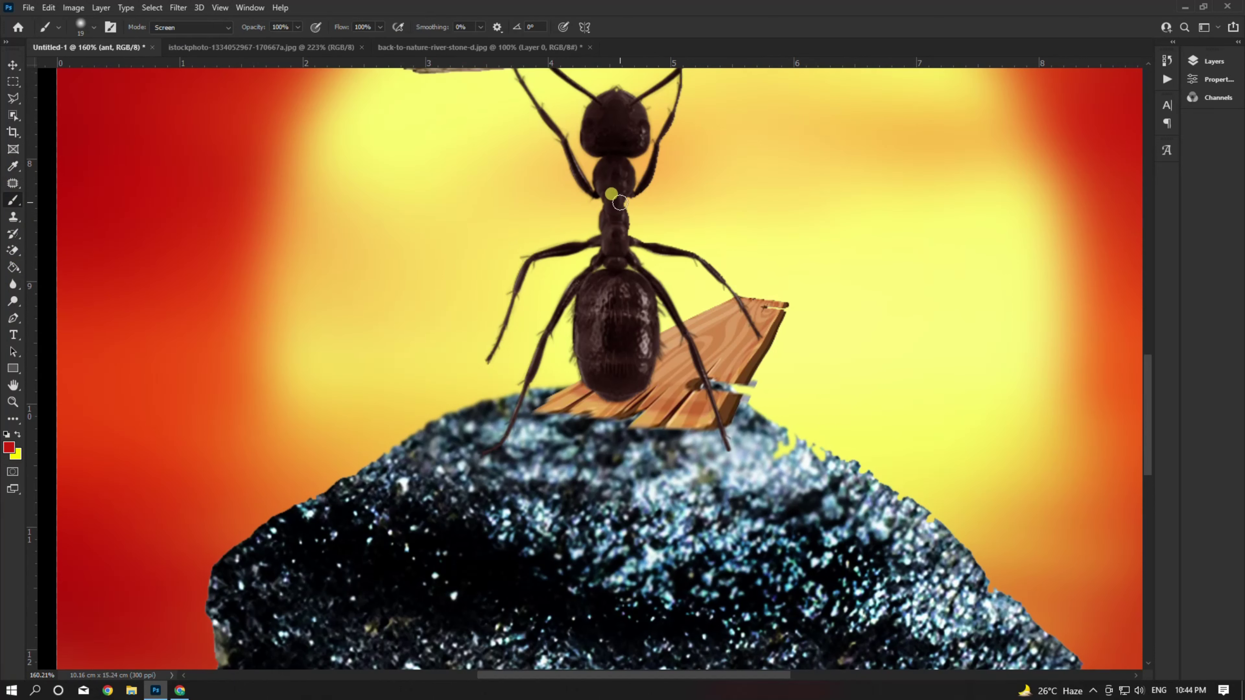
# Add a new empty layer above the ant and clip it to the ant layer
pyautogui.click(1211, 61)
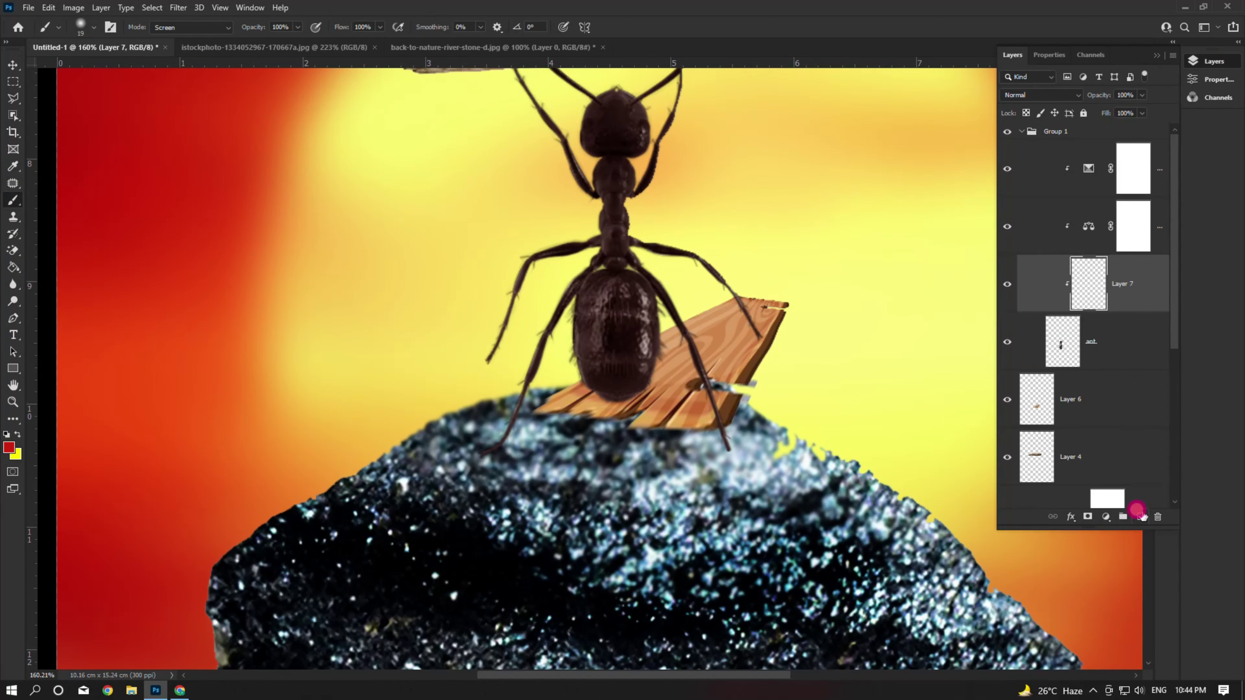
pyautogui.click(1141, 516)
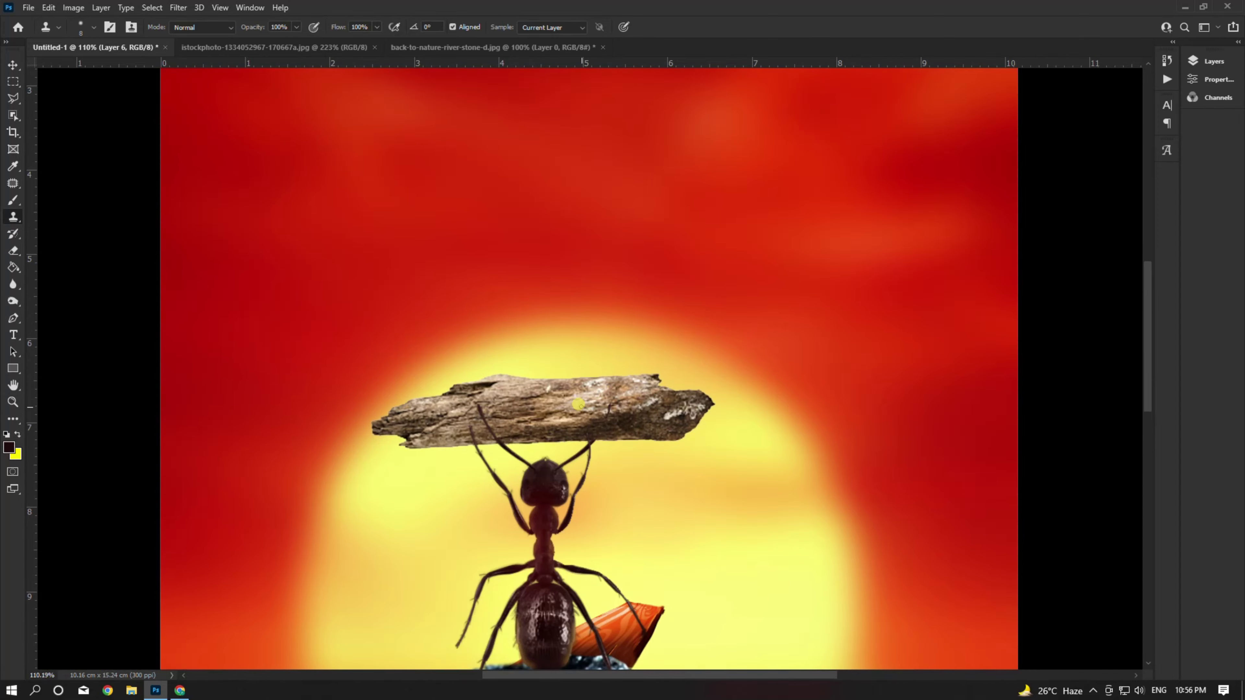
# Apply Image > Auto Contrast to the log layer to grey and darken it
pyautogui.click(561, 392)
pyautogui.click(27, 9)
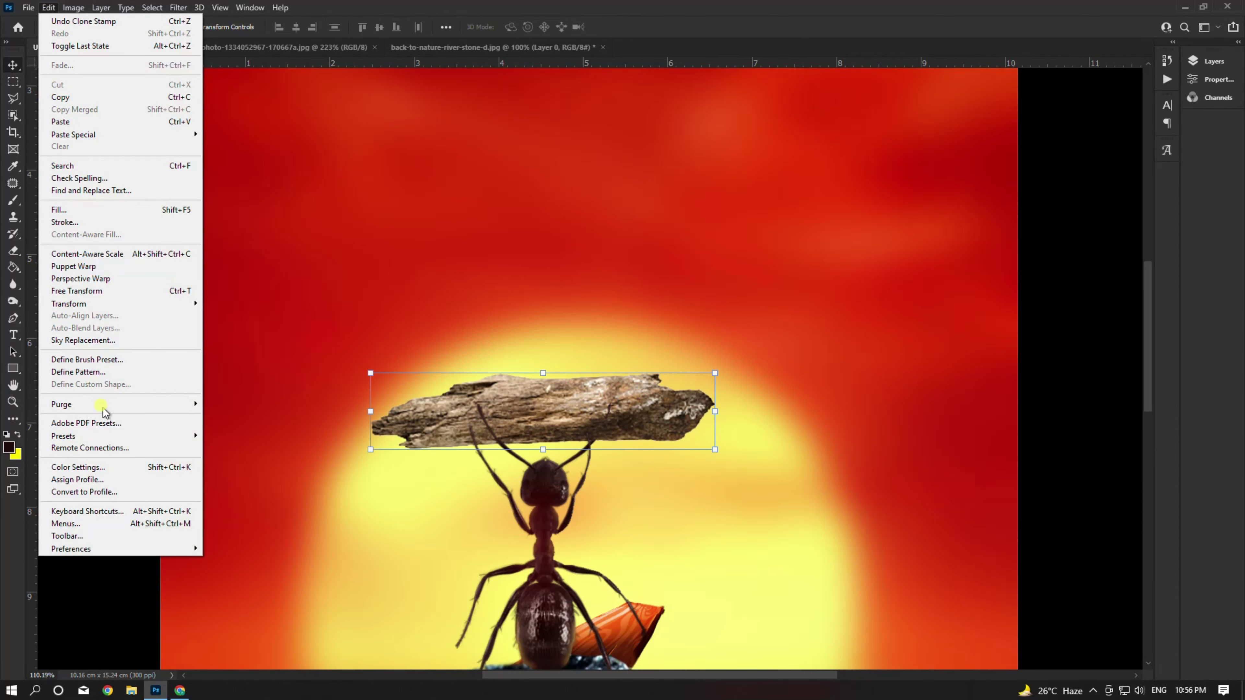
pyautogui.click(121, 76)
pyautogui.scroll(-2, 821, 542)
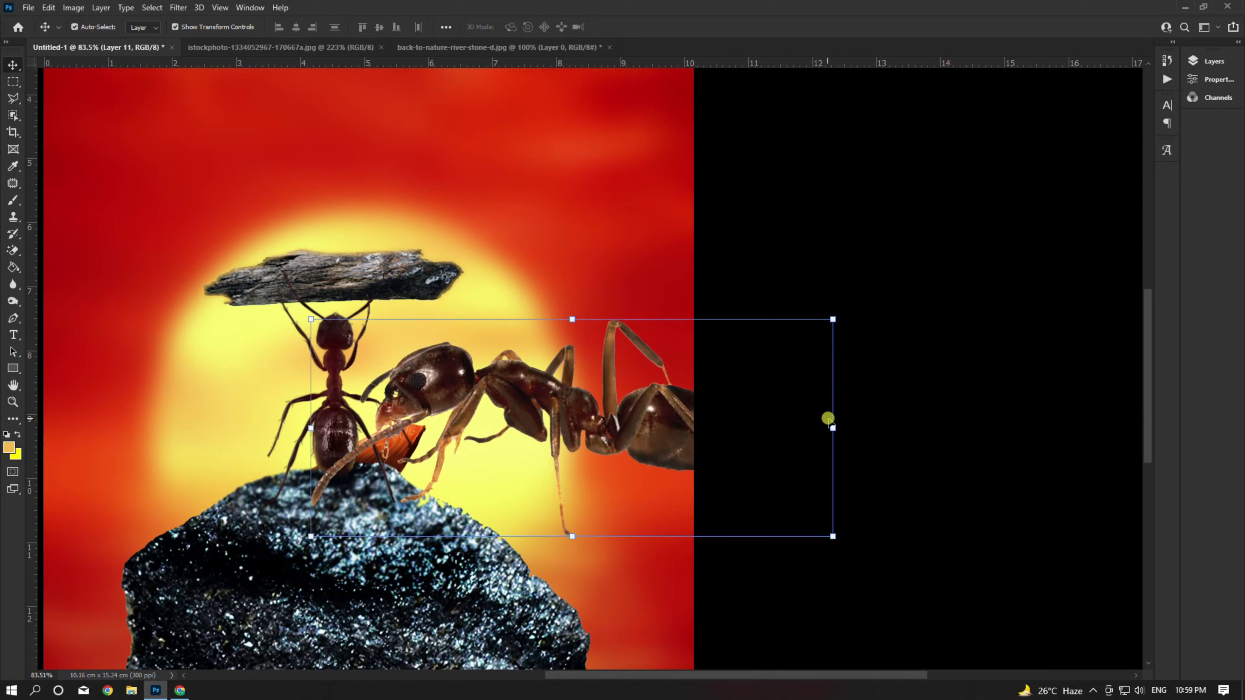
# Shrink the second ant to about 44% on the rock and tilt it 26.57°
pyautogui.moveTo(828, 420)
pyautogui.mouseDown()
pyautogui.moveTo(637, 410)
pyautogui.moveTo(491, 532)
pyautogui.moveTo(491, 511)
pyautogui.mouseUp()
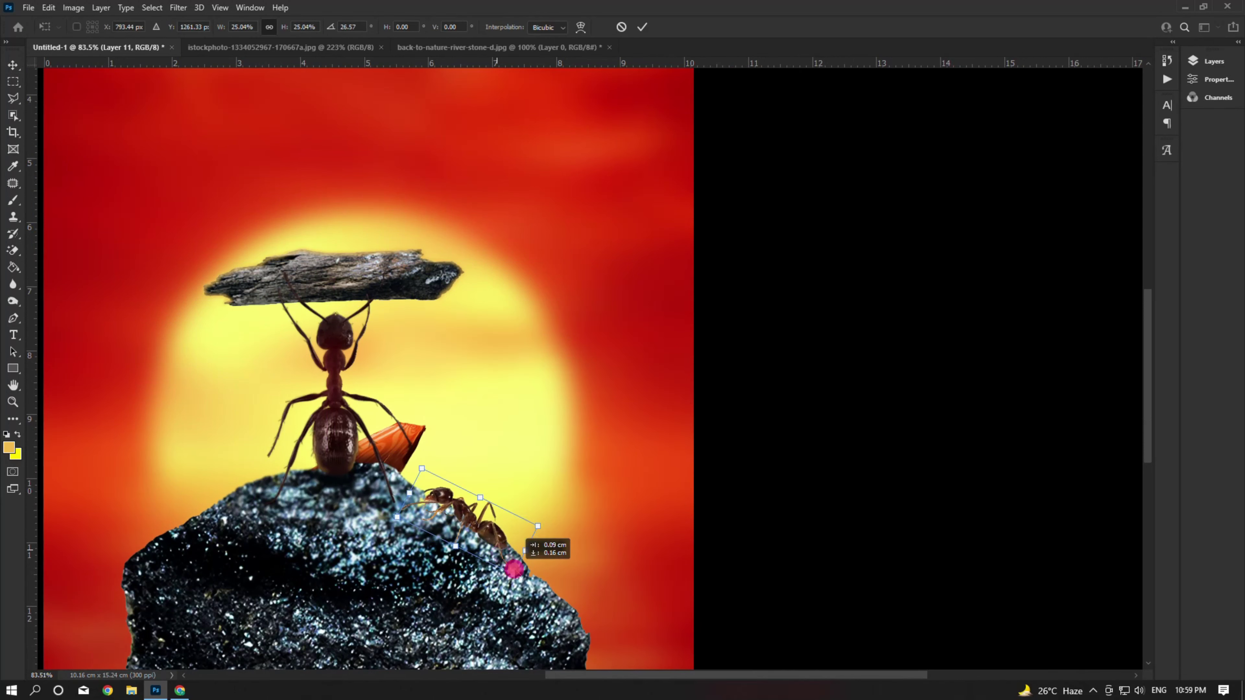
pyautogui.moveTo(510, 570)
pyautogui.mouseDown()
pyautogui.moveTo(529, 539)
pyautogui.moveTo(613, 588)
pyautogui.mouseUp()
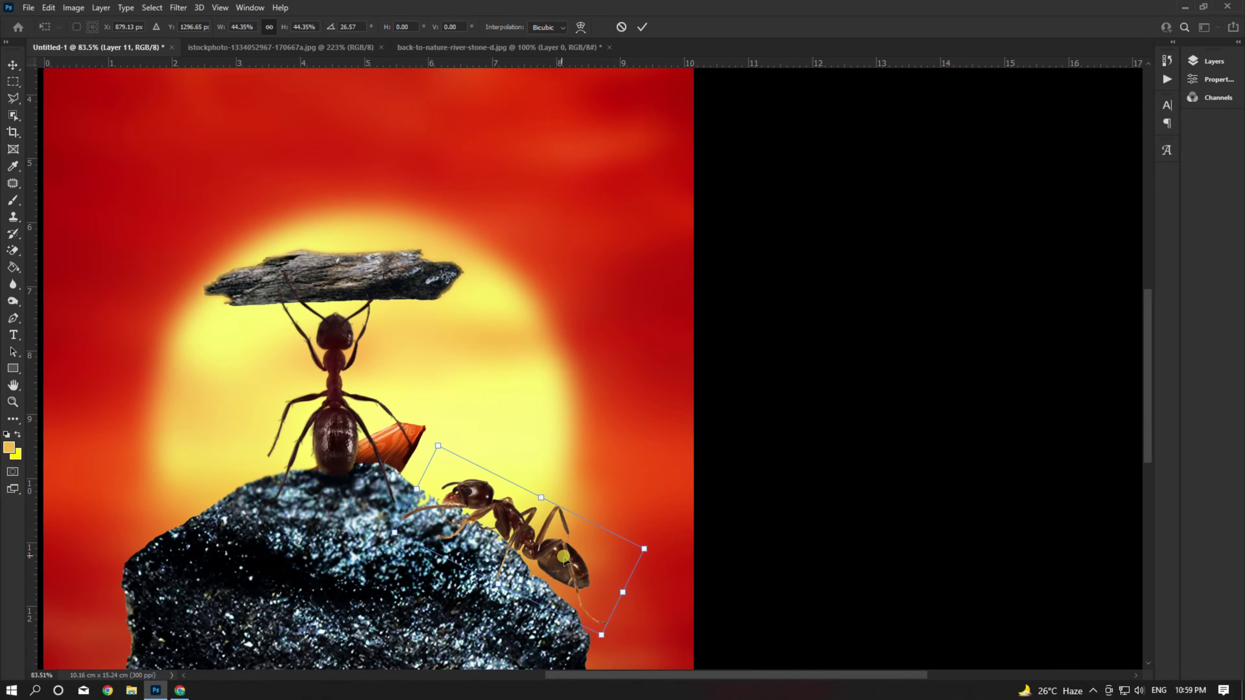